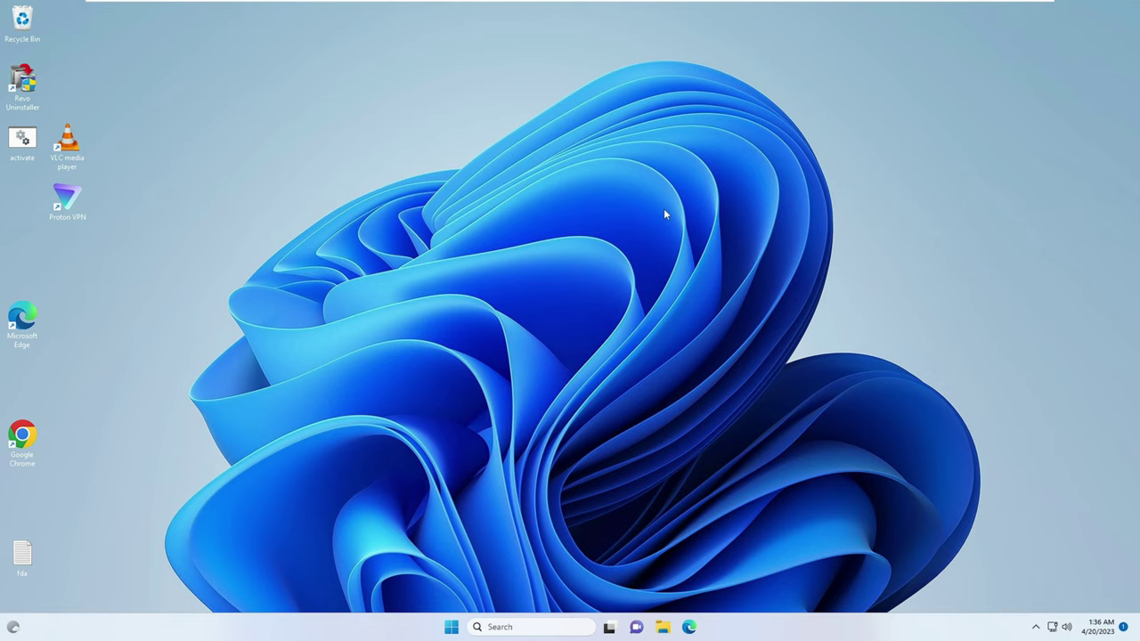
# - Open Windows Settings and bring up the list of installed apps
pyautogui.rightClick(452, 627)
pyautogui.click(422, 413)
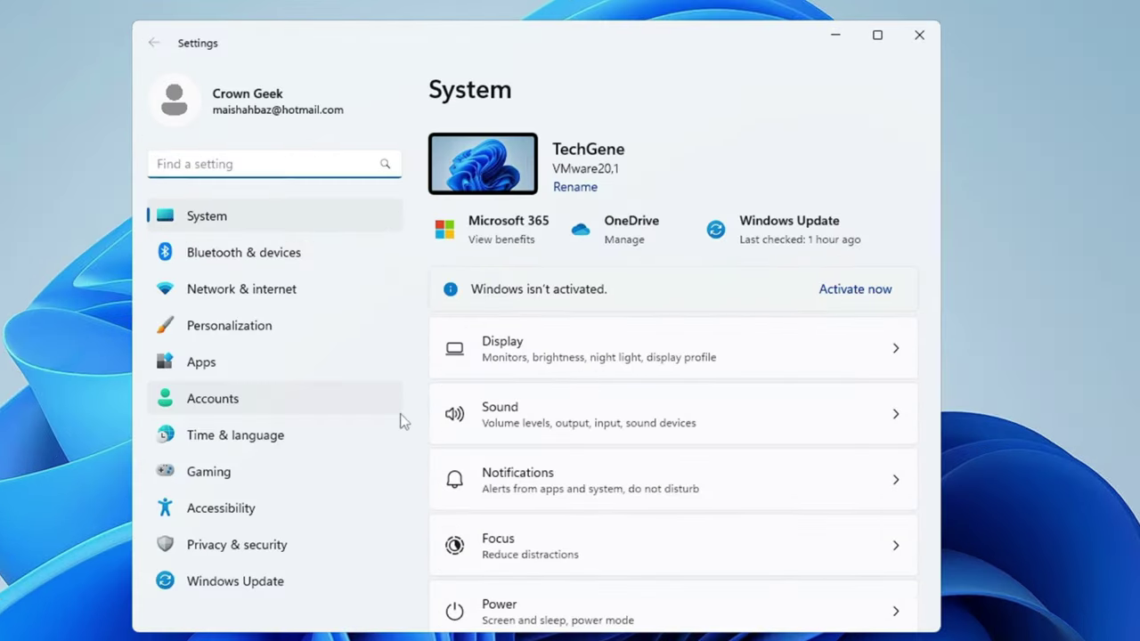
pyautogui.click(213, 370)
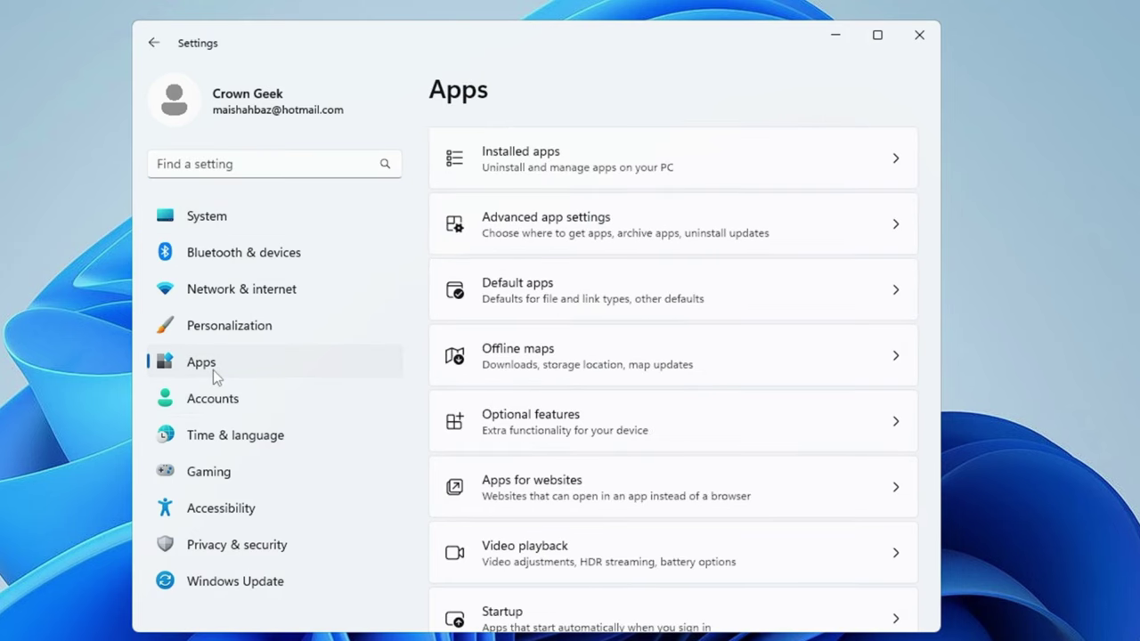
pyautogui.click(546, 170)
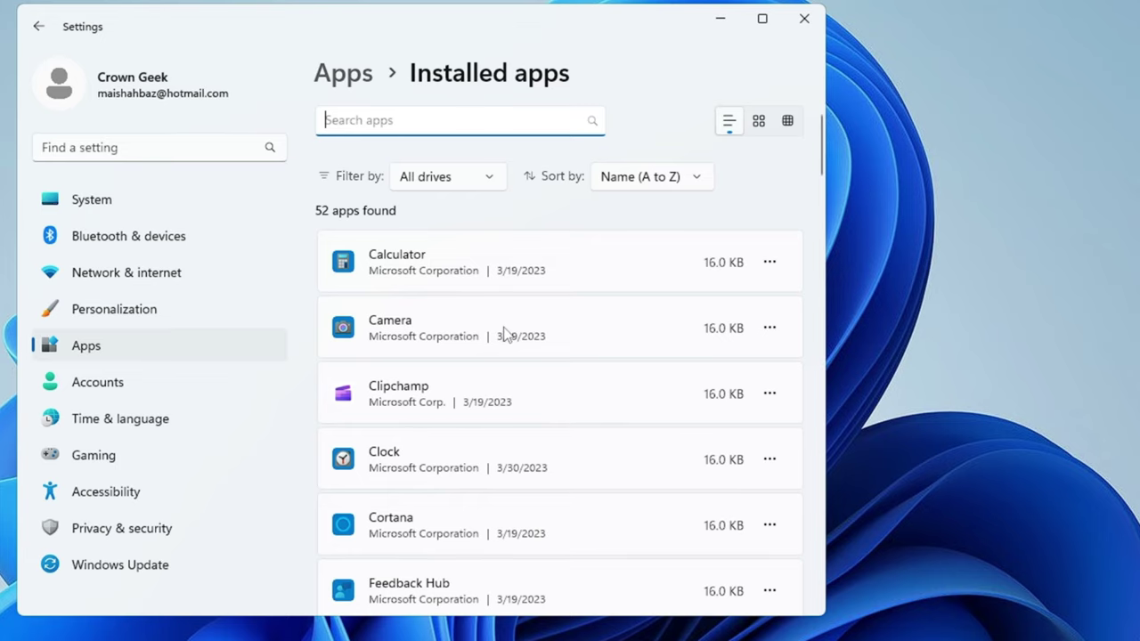
# - Check which modify and uninstall options Microsoft Edge offers in the installed apps list, and close Settings
pyautogui.scroll(-3, 506, 330)
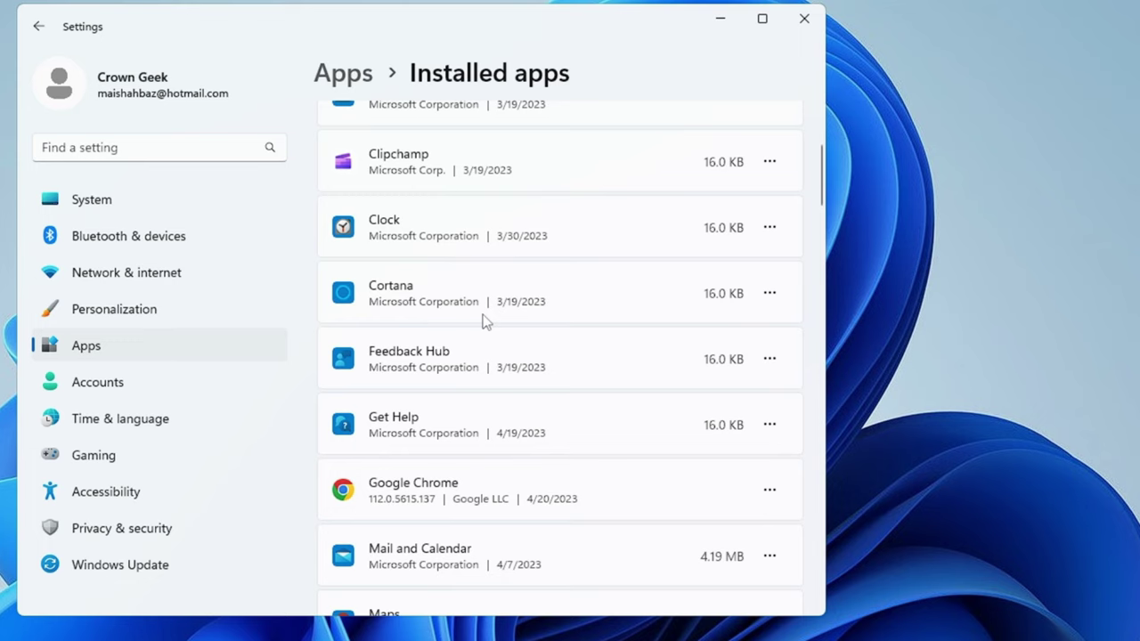
pyautogui.scroll(-1, 481, 312)
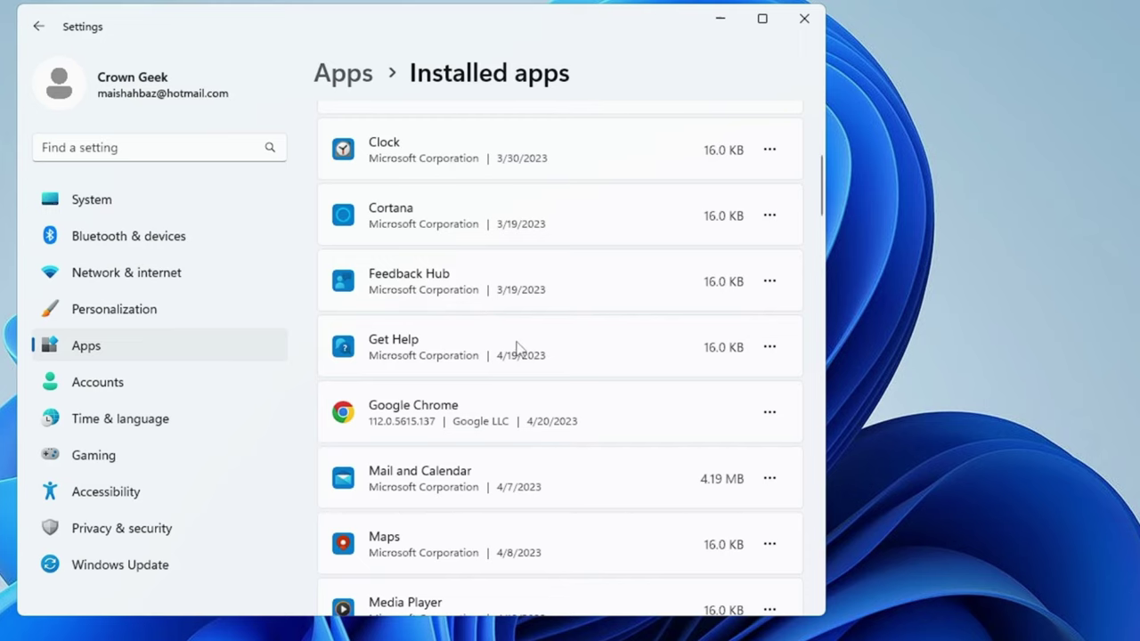
pyautogui.scroll(-2, 512, 348)
pyautogui.scroll(-5, 499, 339)
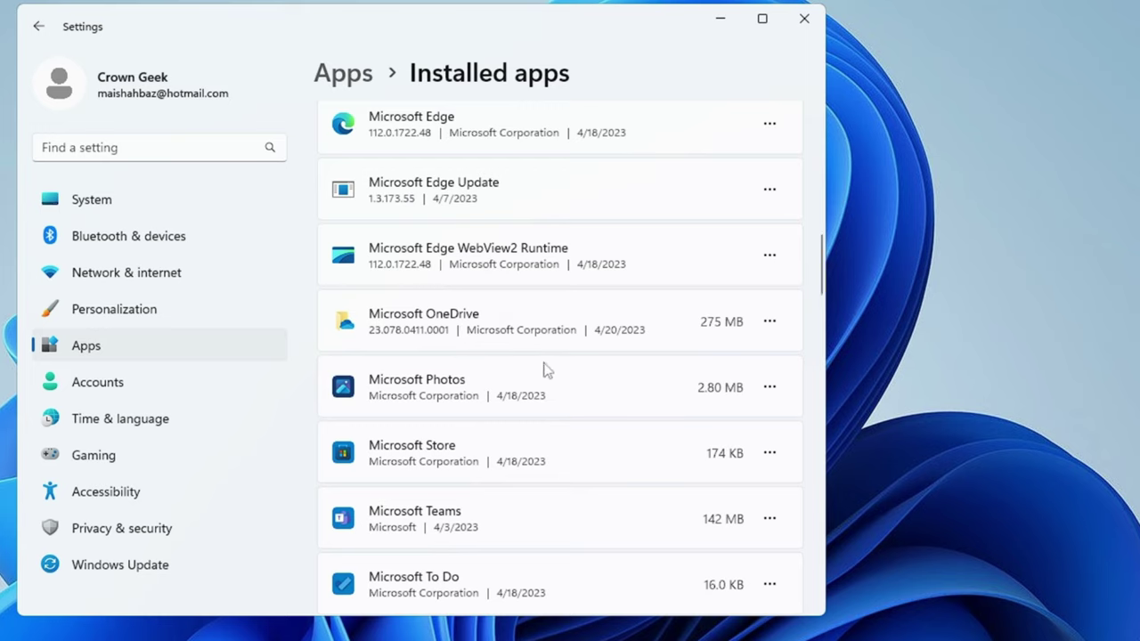
pyautogui.click(770, 124)
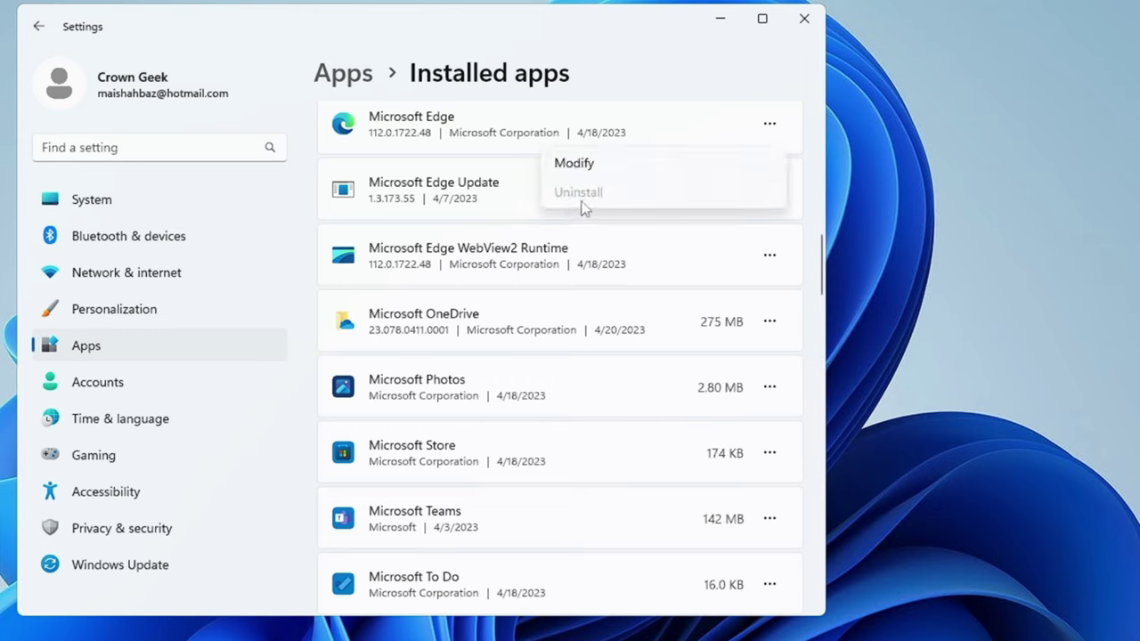
pyautogui.click(686, 86)
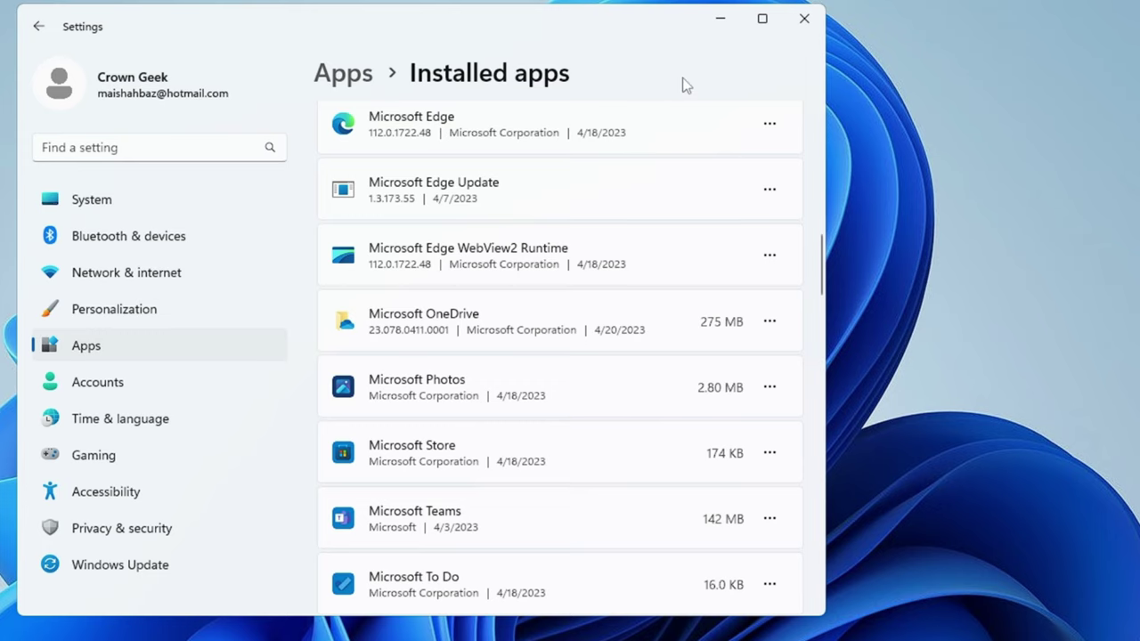
pyautogui.click(804, 18)
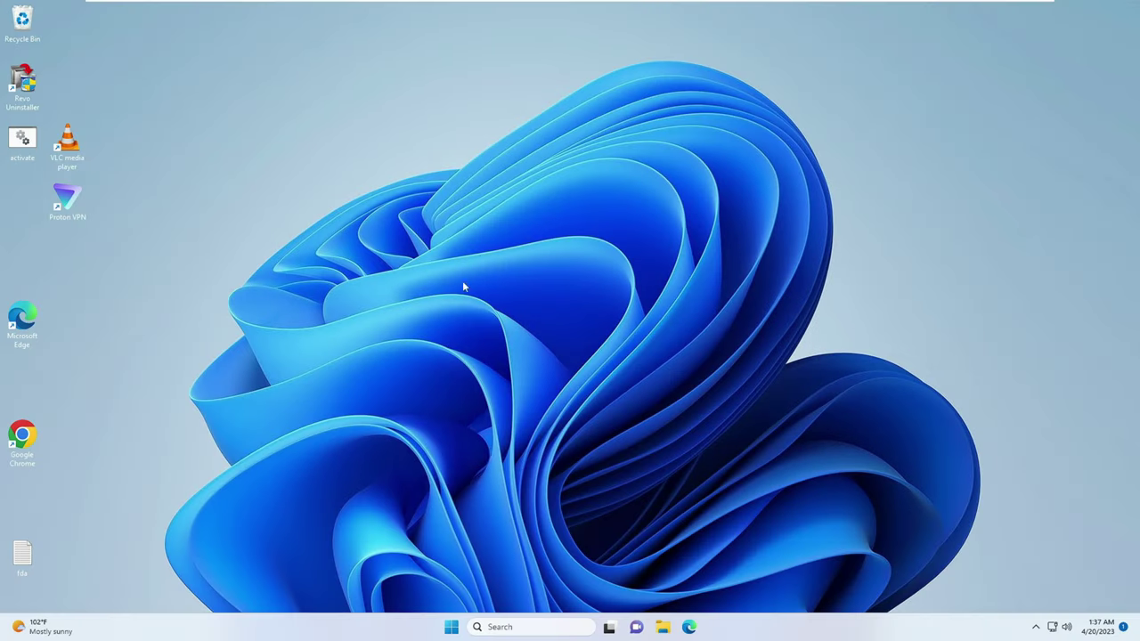
# - Run an automatic driver update search for the VMware SVGA 3D display adapter in Device Manager, and close Device Manager
pyautogui.rightClick(452, 628)
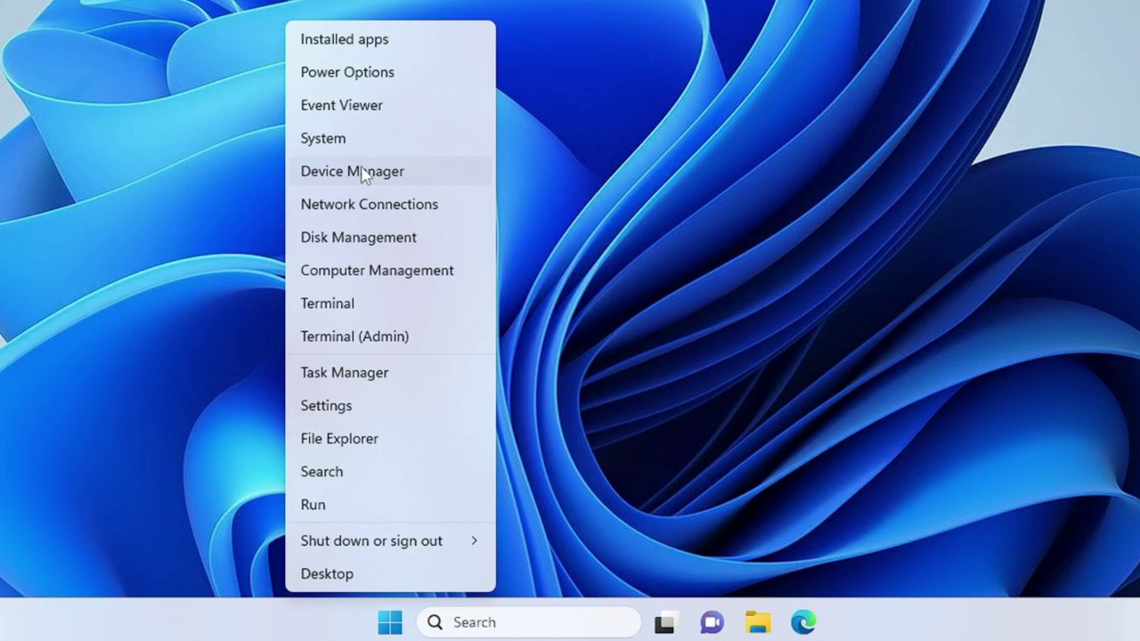
pyautogui.click(436, 369)
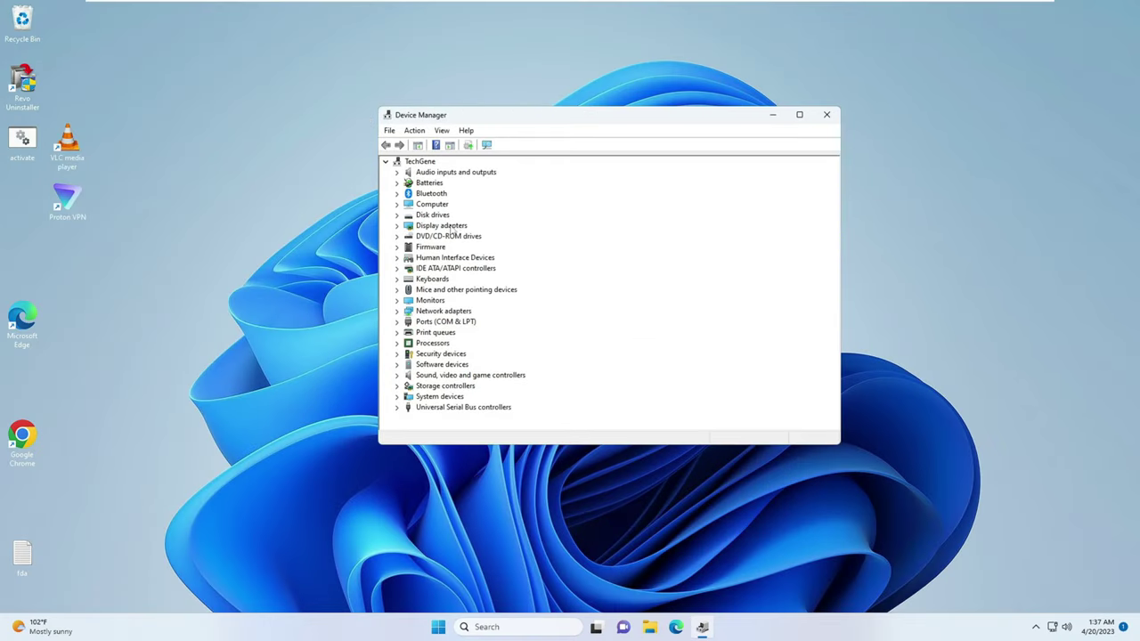
pyautogui.doubleClick(453, 228)
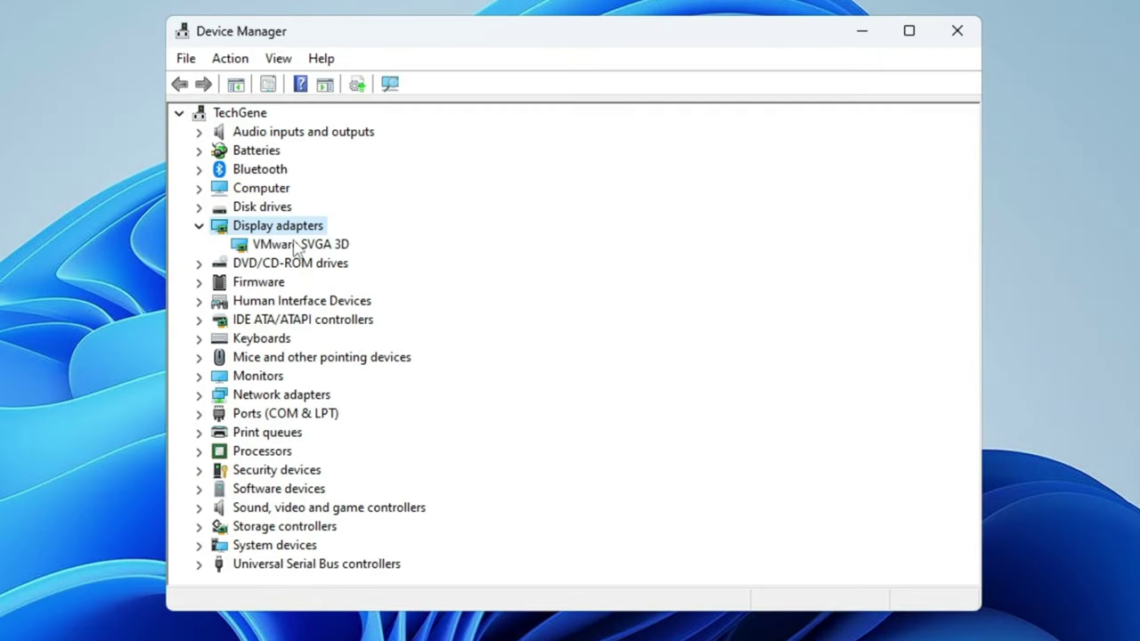
pyautogui.click(300, 248)
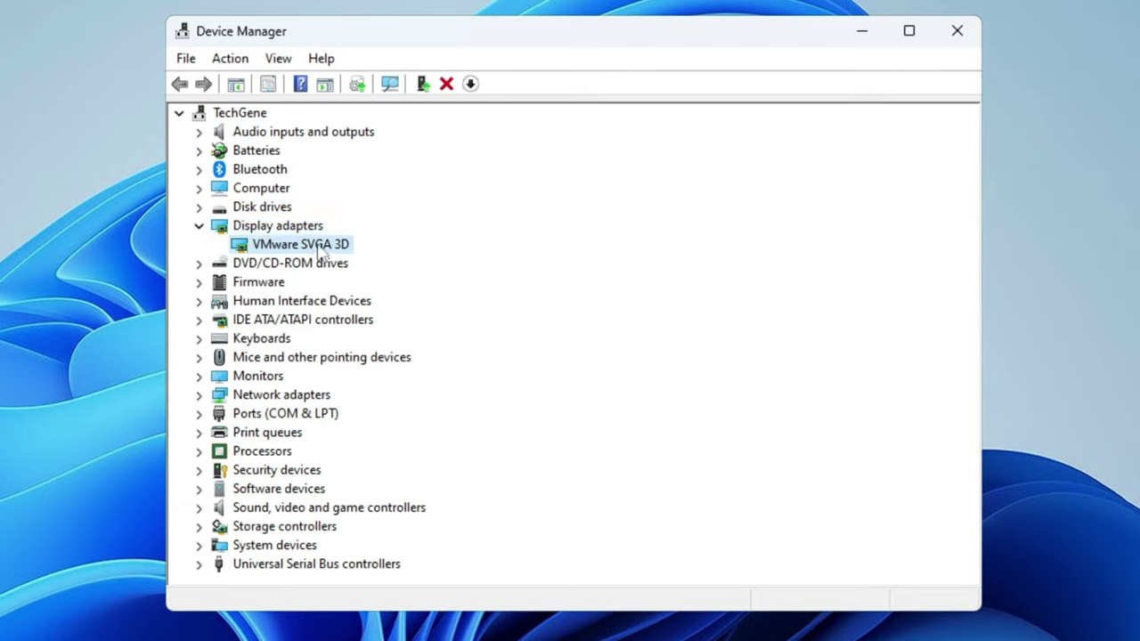
pyautogui.rightClick(319, 251)
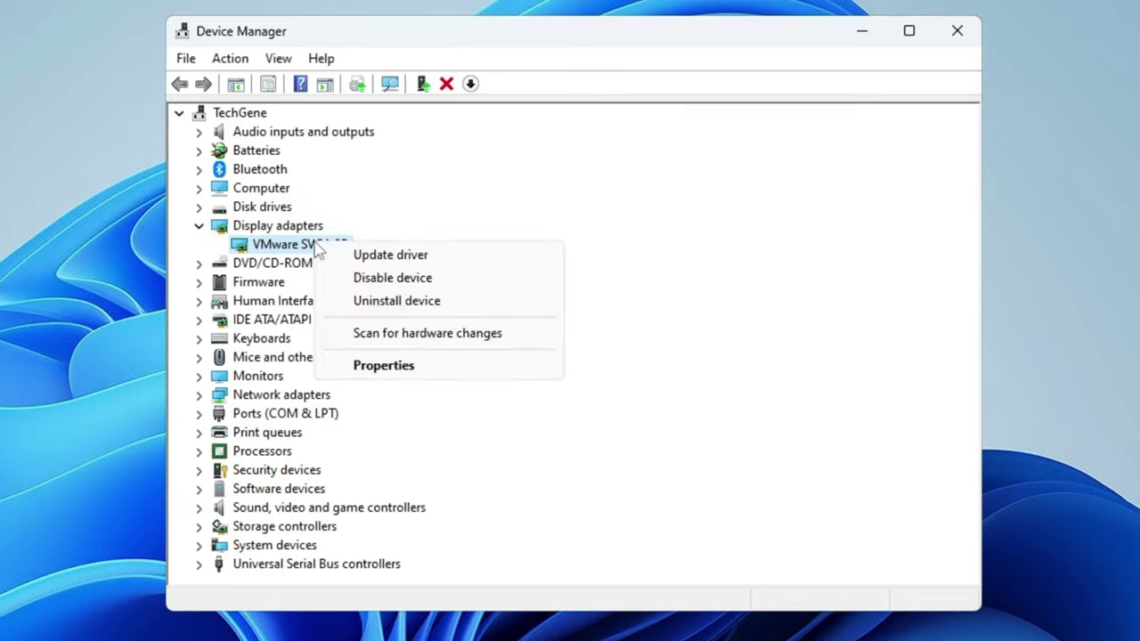
pyautogui.click(368, 257)
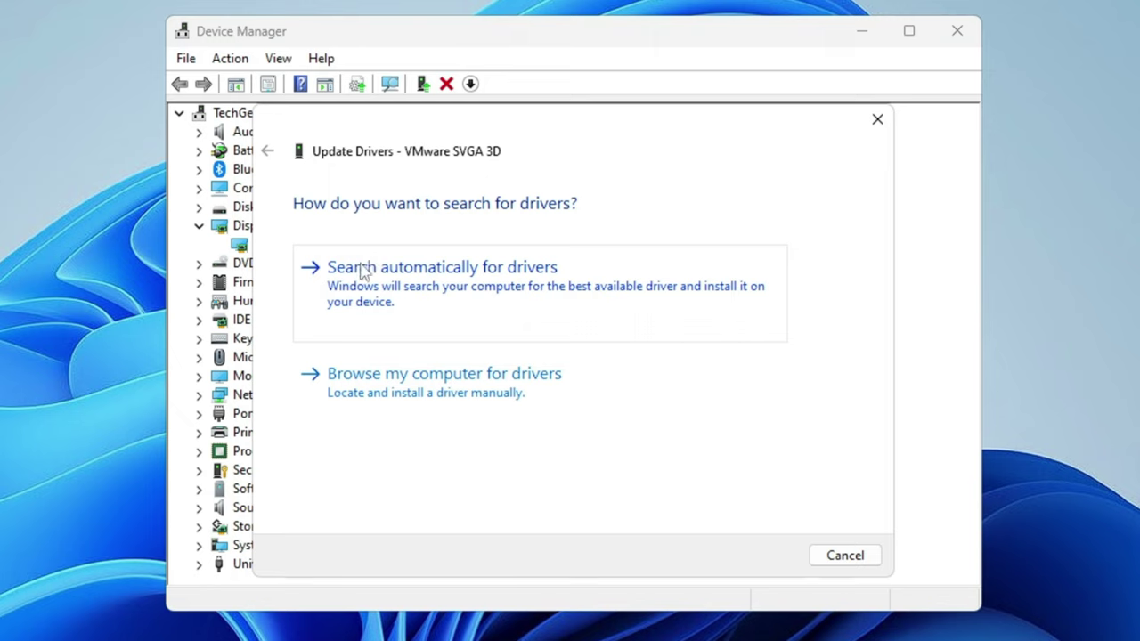
pyautogui.click(462, 300)
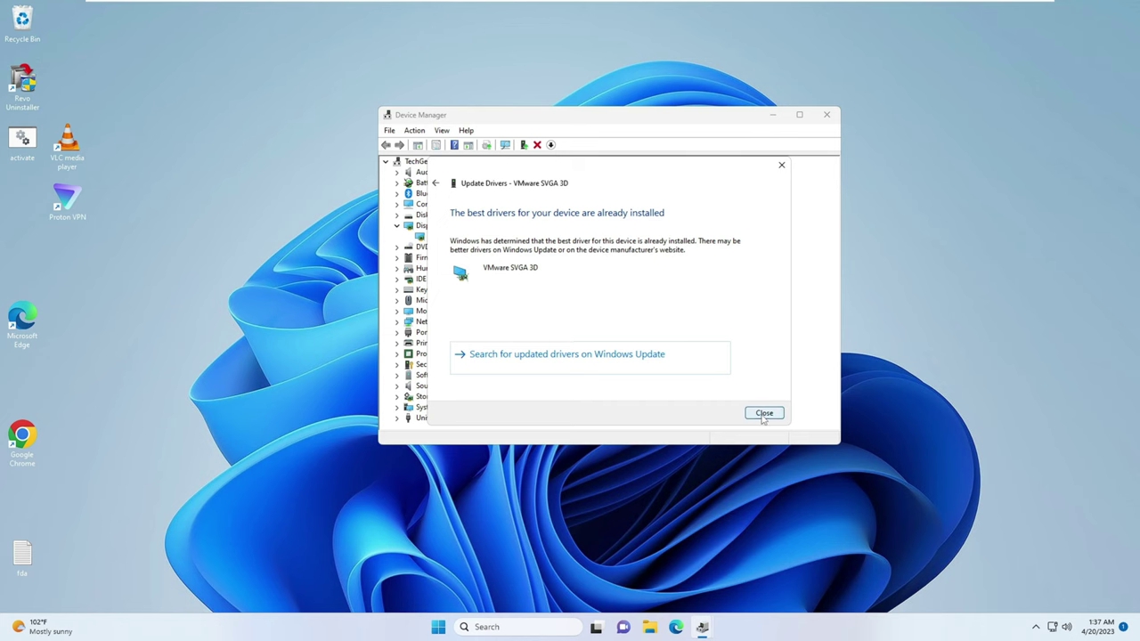
pyautogui.click(846, 551)
pyautogui.click(826, 114)
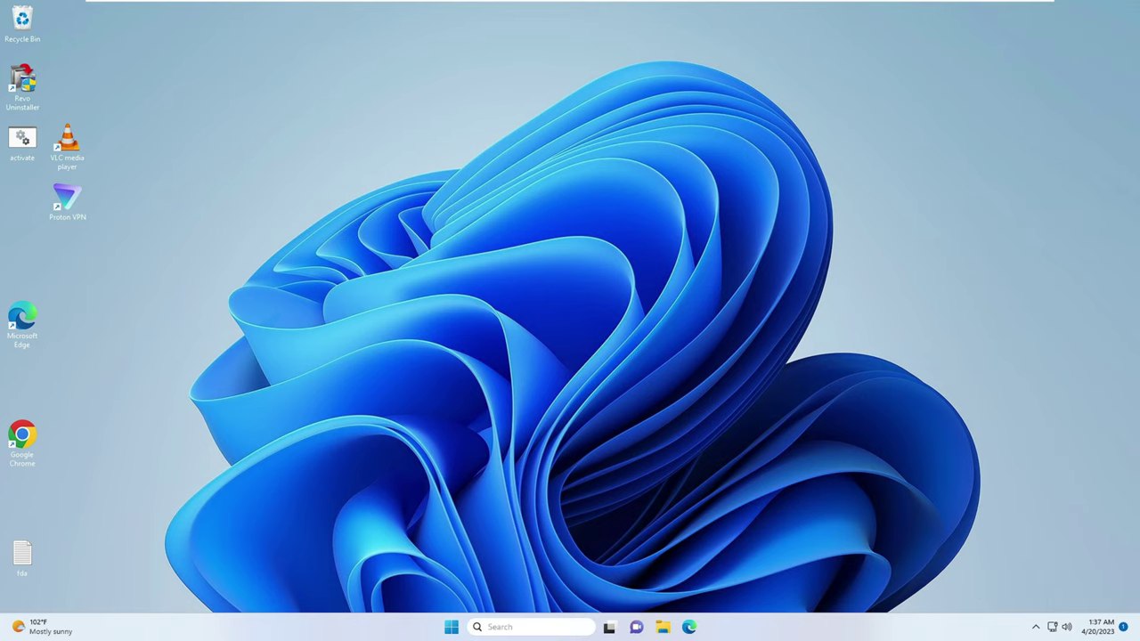
pyautogui.click(498, 627)
pyautogui.write('adva')
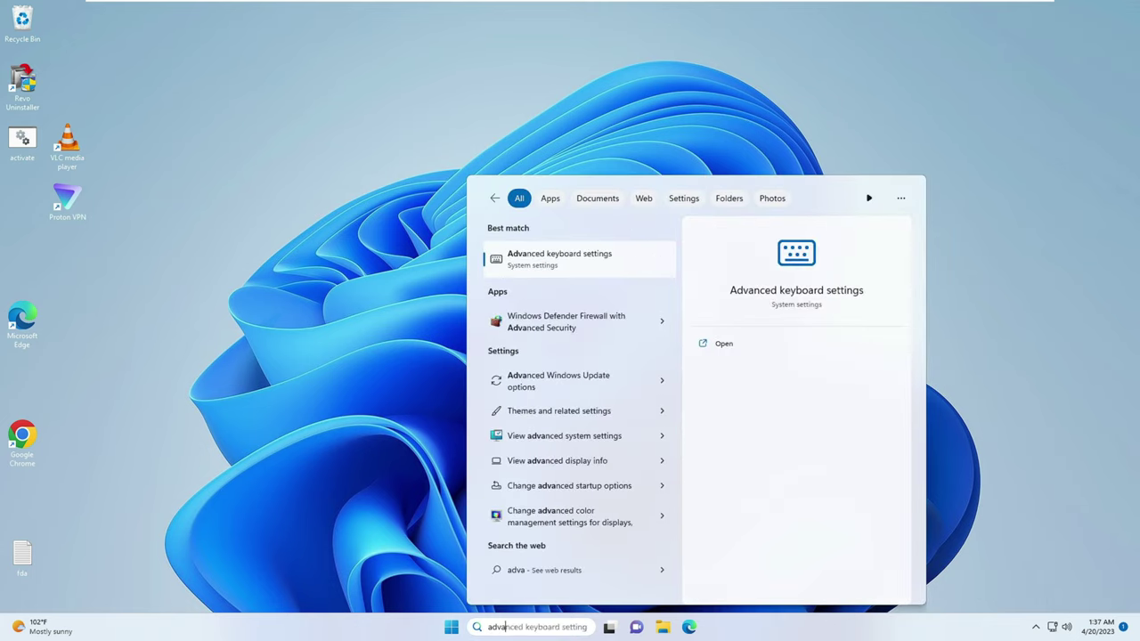
pyautogui.write('nced d')
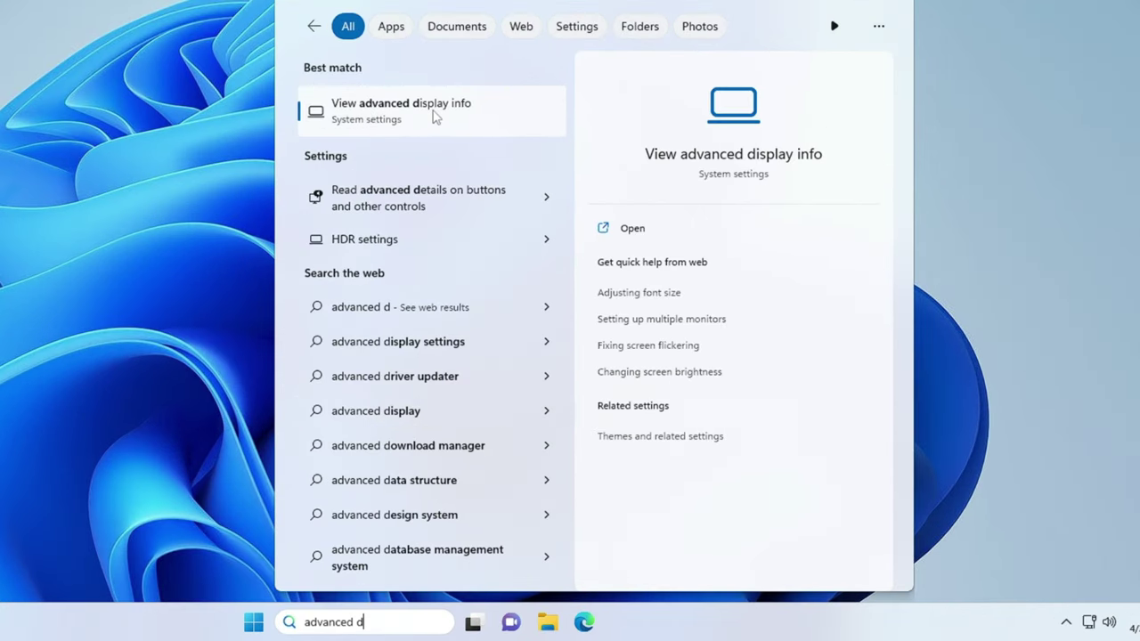
pyautogui.click(222, 114)
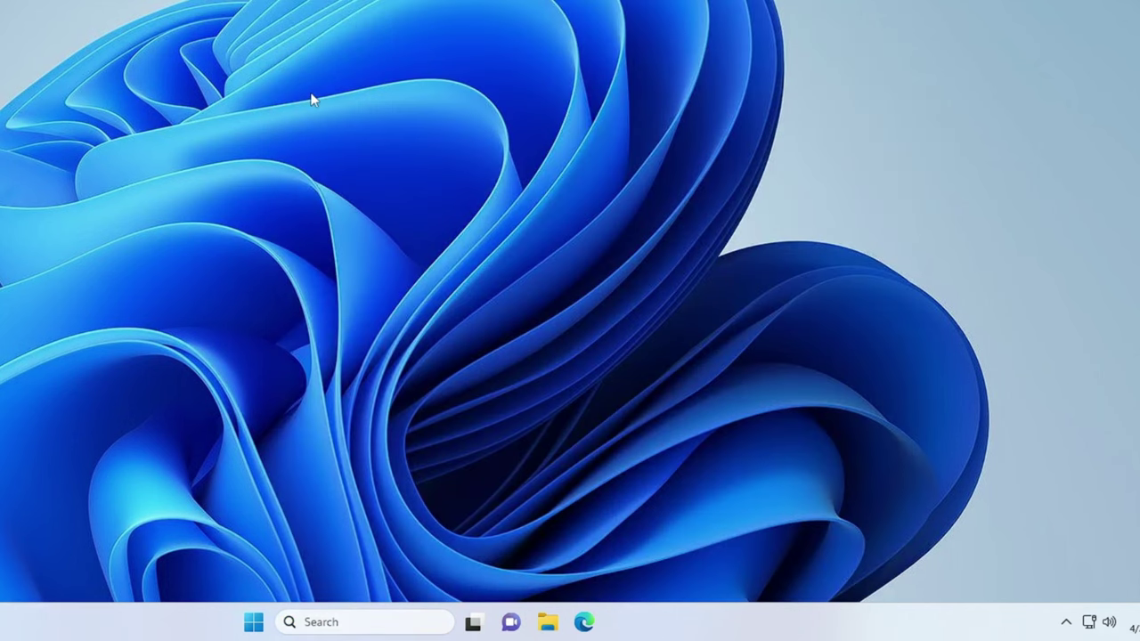
# - Open the display adapter properties for Display 1 from the advanced display settings
pyautogui.rightClick(366, 96)
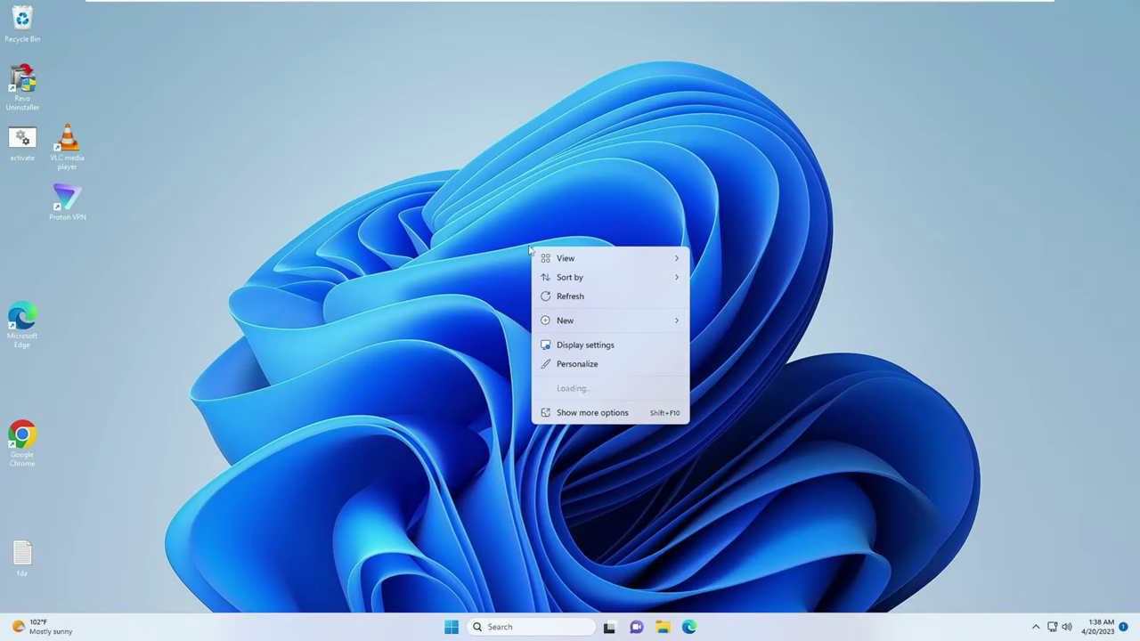
pyautogui.click(581, 347)
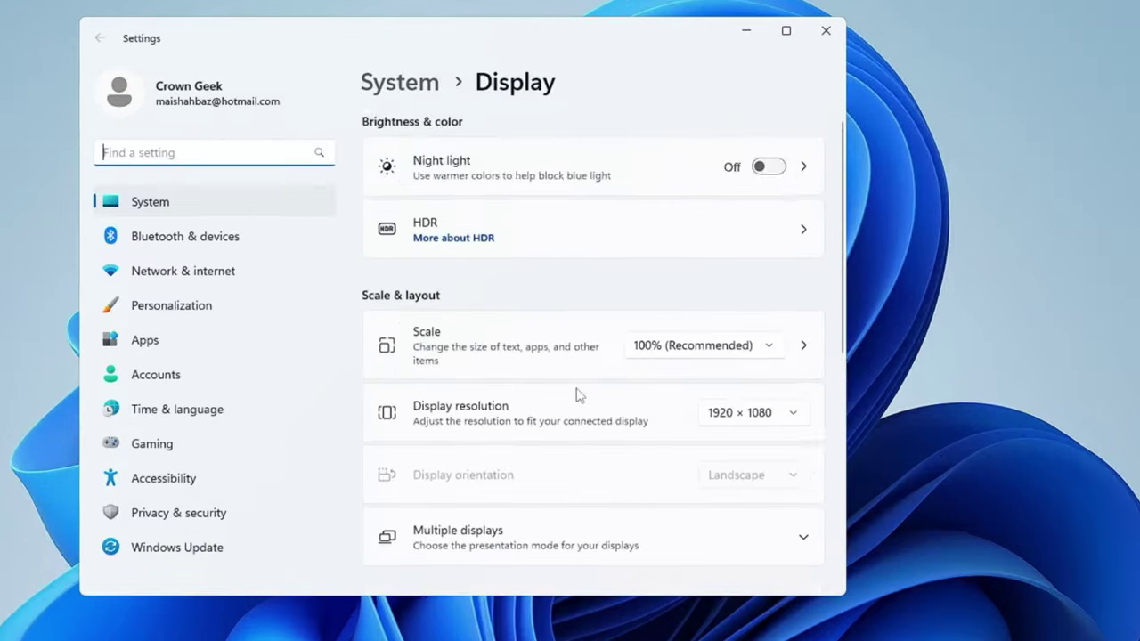
pyautogui.scroll(-3, 585, 349)
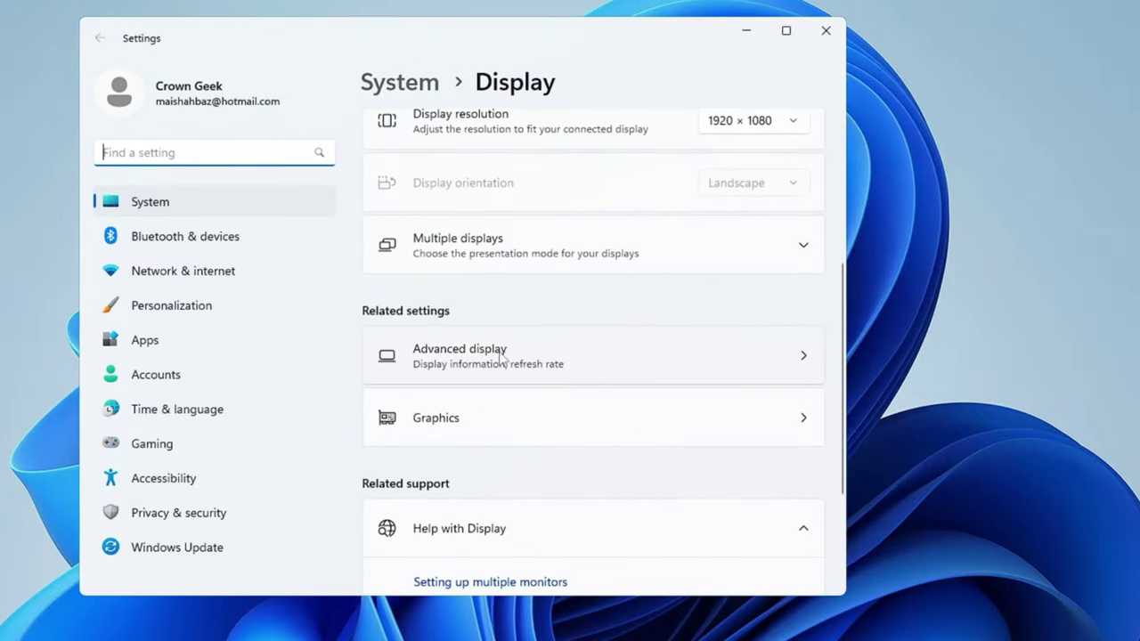
pyautogui.click(500, 357)
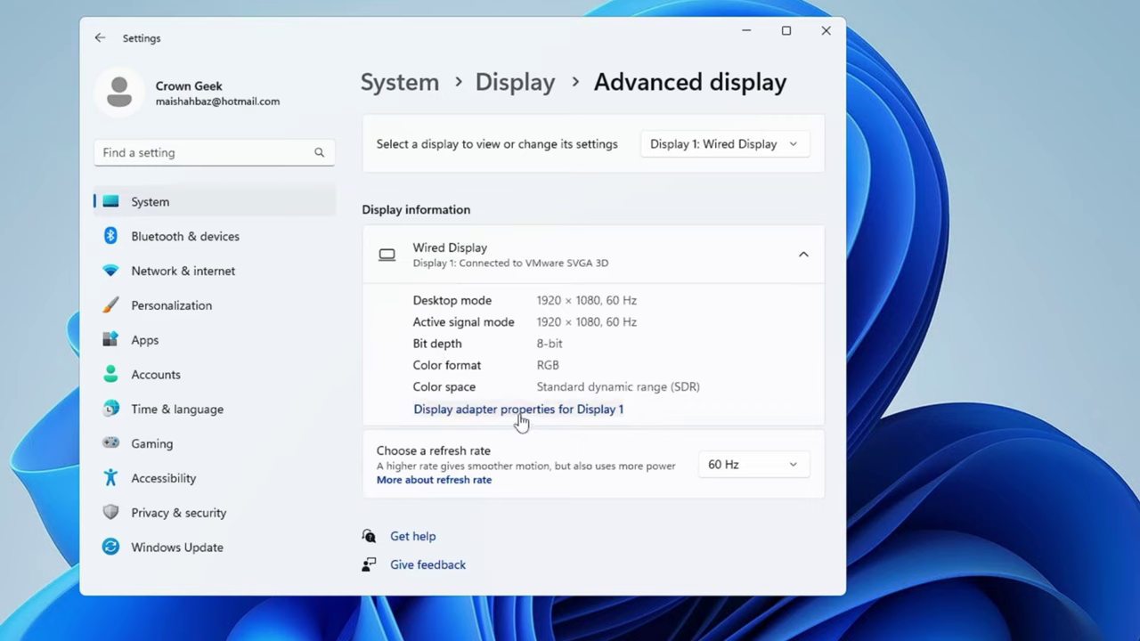
pyautogui.click(609, 419)
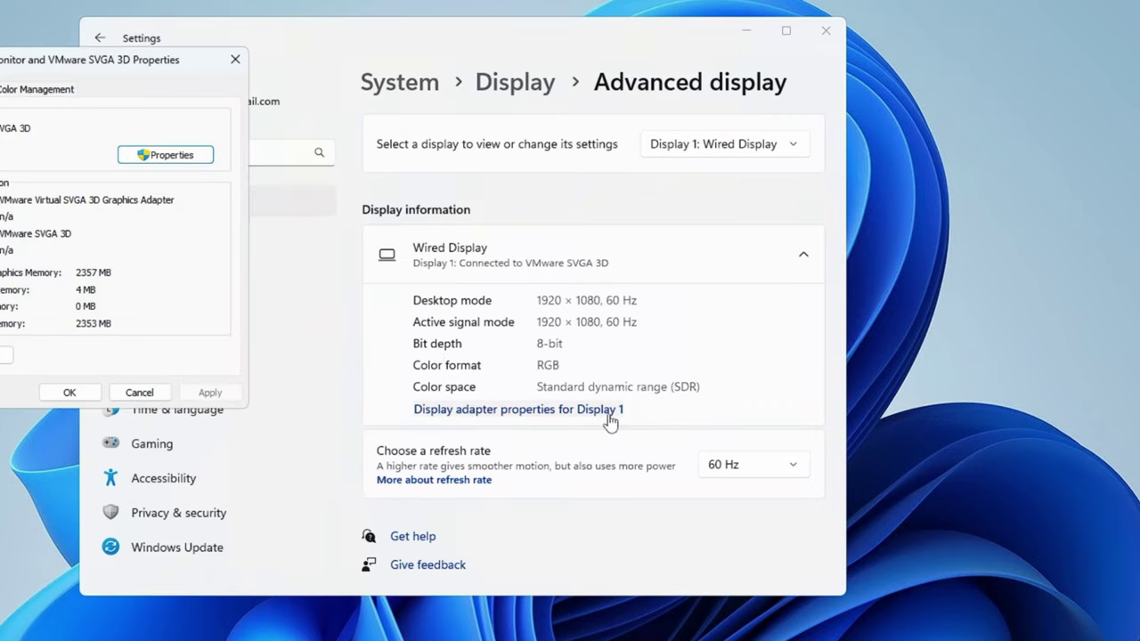
# - Choose 60 Hertz as the monitor's screen refresh rate in the adapter properties, accept it, and close Settings
pyautogui.moveTo(71, 60); pyautogui.dragTo(554, 108)
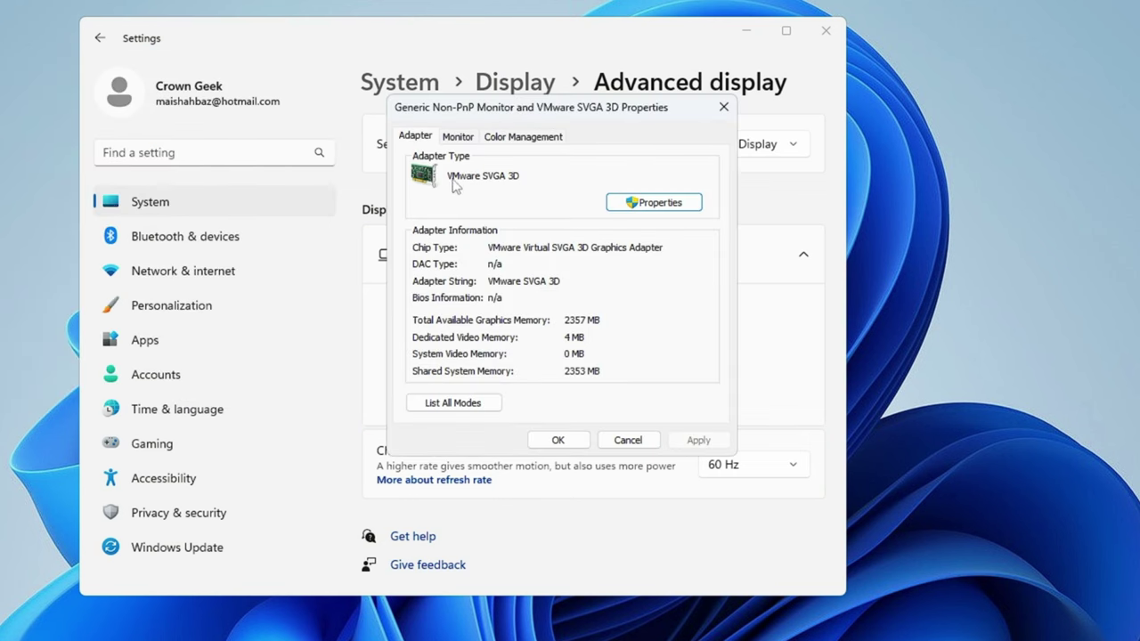
pyautogui.click(457, 138)
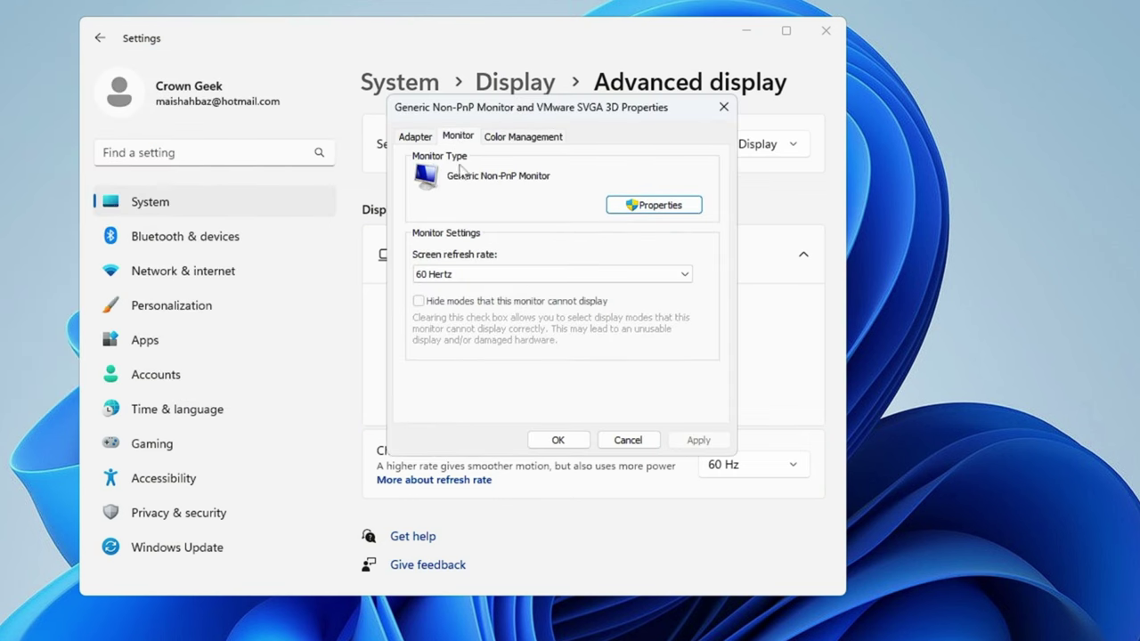
pyautogui.click(463, 281)
pyautogui.click(461, 280)
pyautogui.click(559, 440)
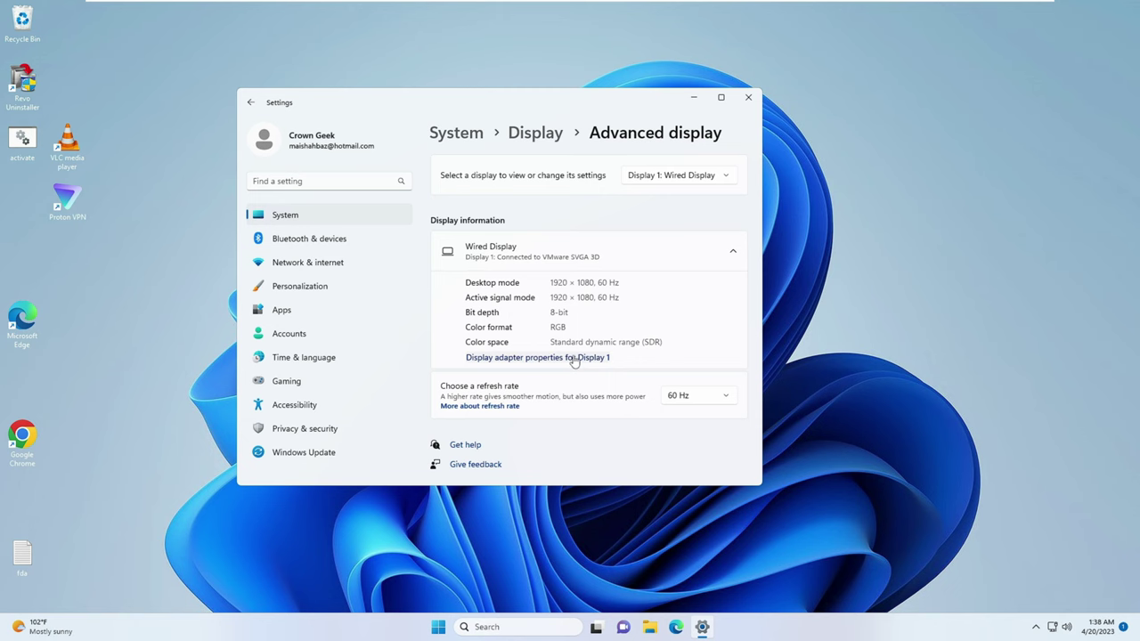
pyautogui.click(748, 97)
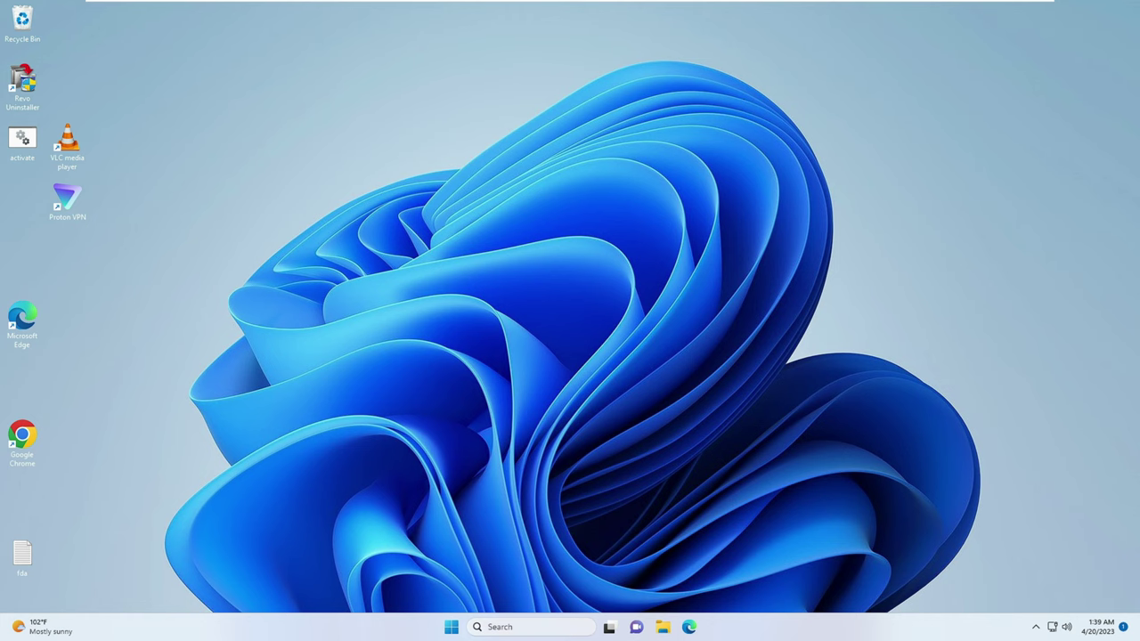
# - Find rstrui.exe with Windows search and launch System Restore, moving its window into clear view
pyautogui.click(516, 626)
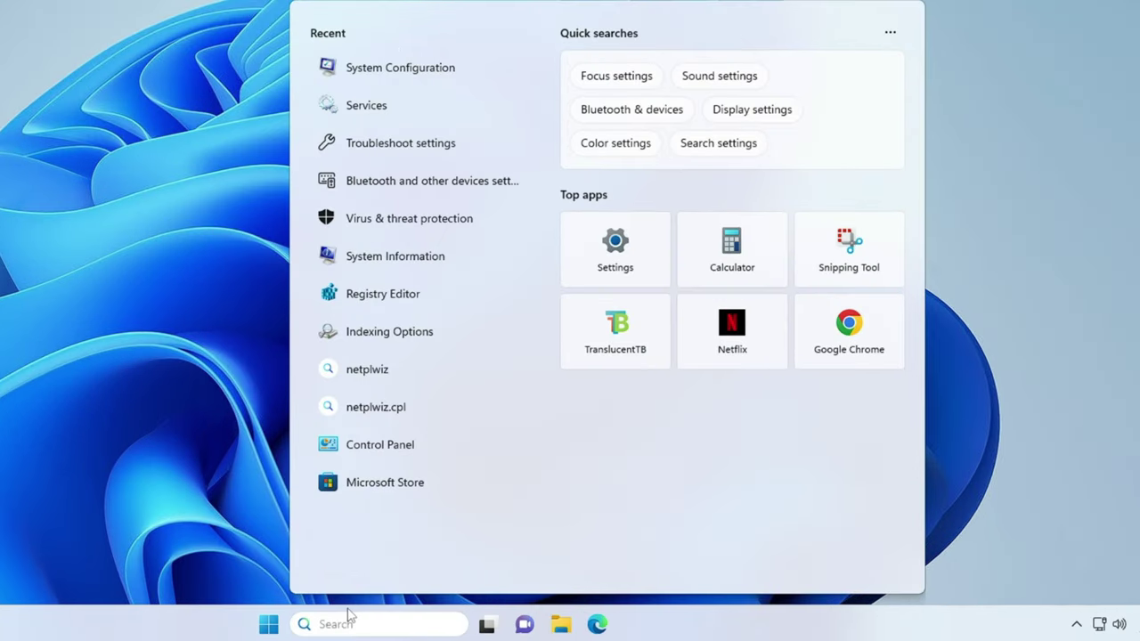
pyautogui.write('rs')
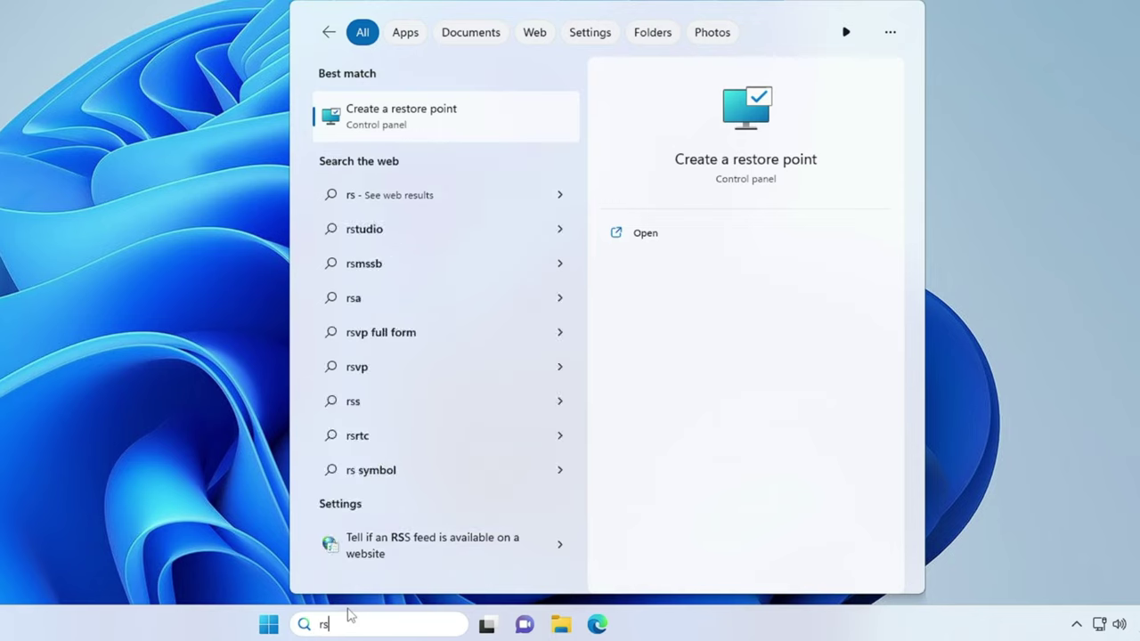
pyautogui.write('tuui.exe')
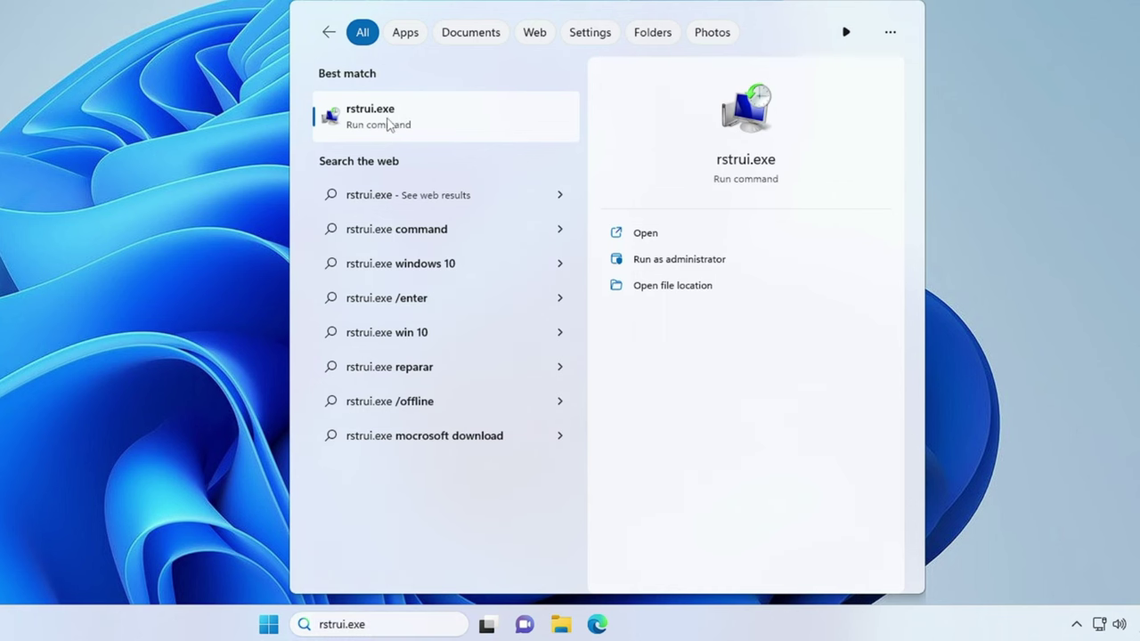
pyautogui.click(390, 123)
pyautogui.moveTo(390, 25); pyautogui.dragTo(357, 74)
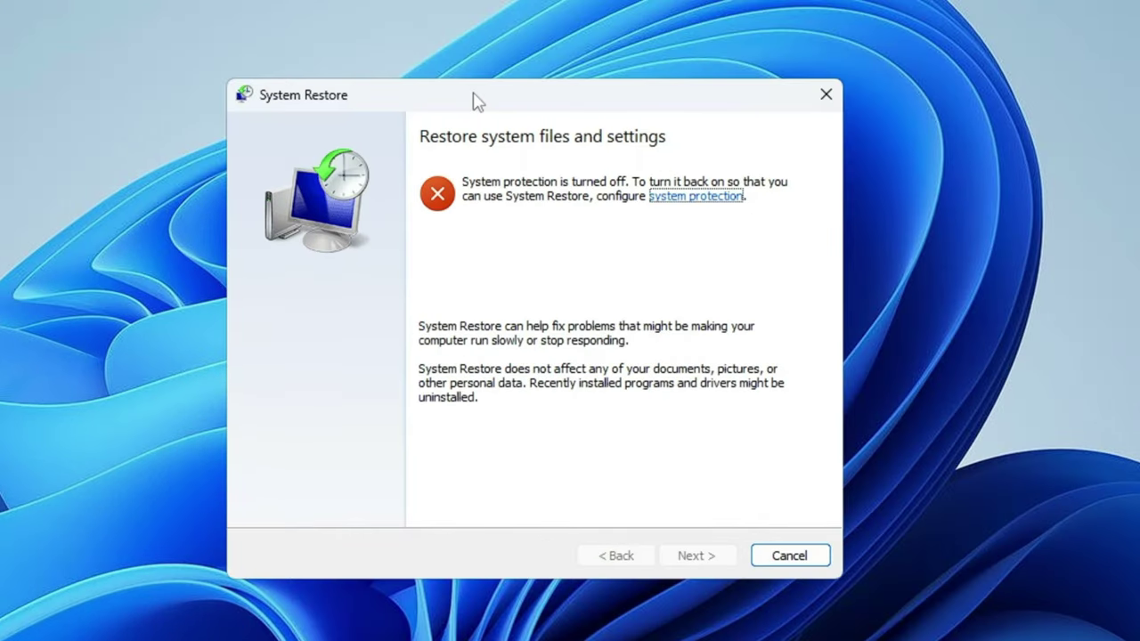